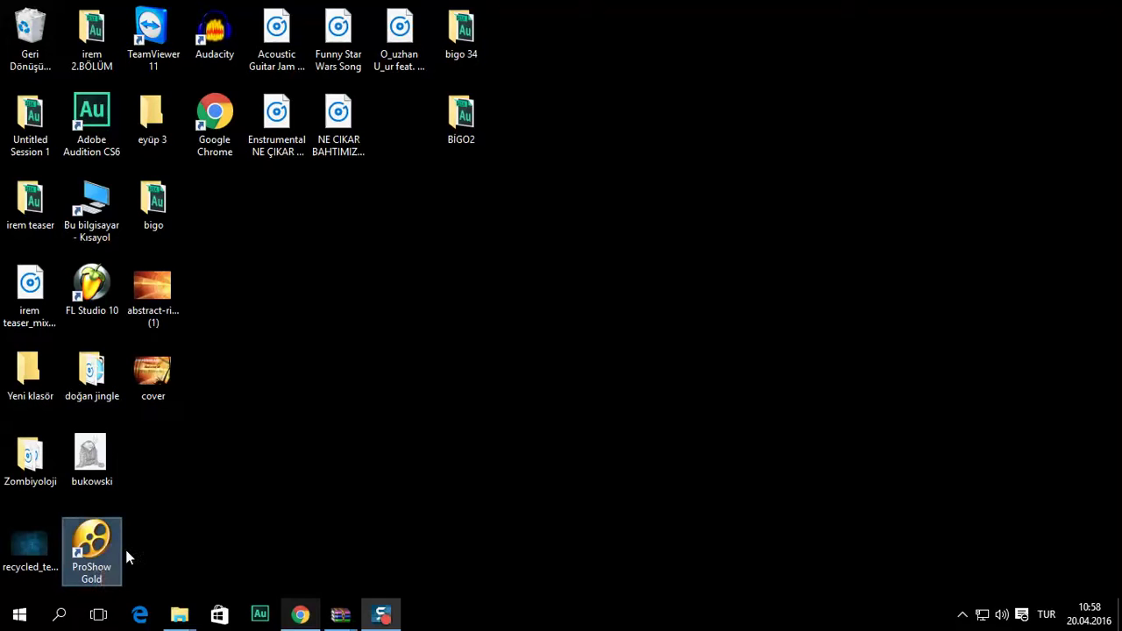
- Open ProShow Gold, continue the trial version and dismiss the New Slide Show dialog
double_click(107, 554)
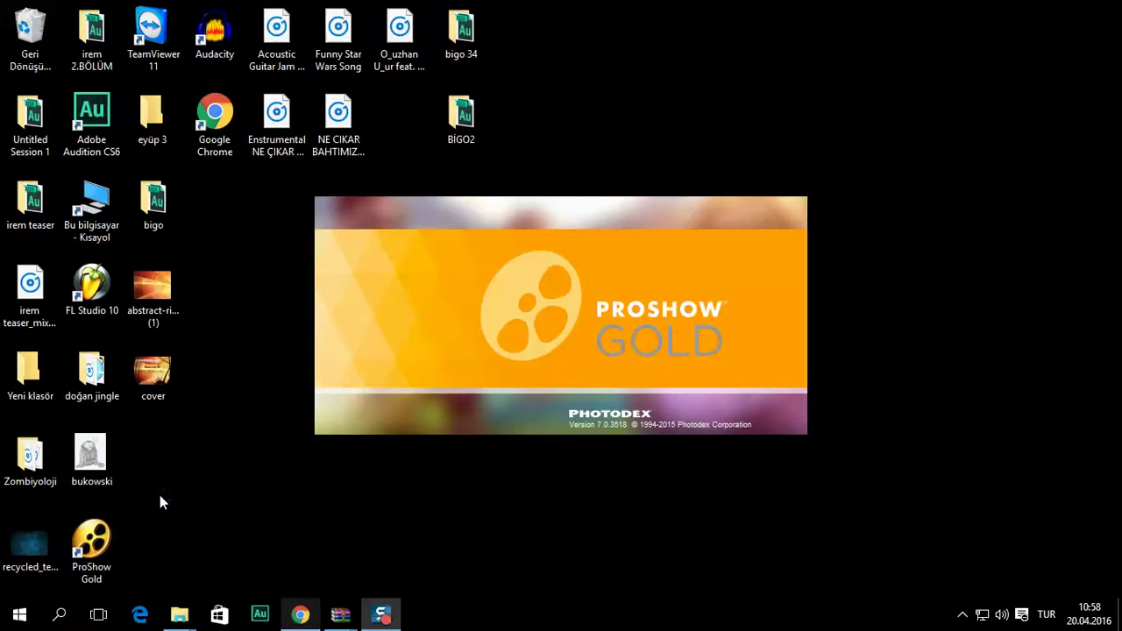
click(961, 615)
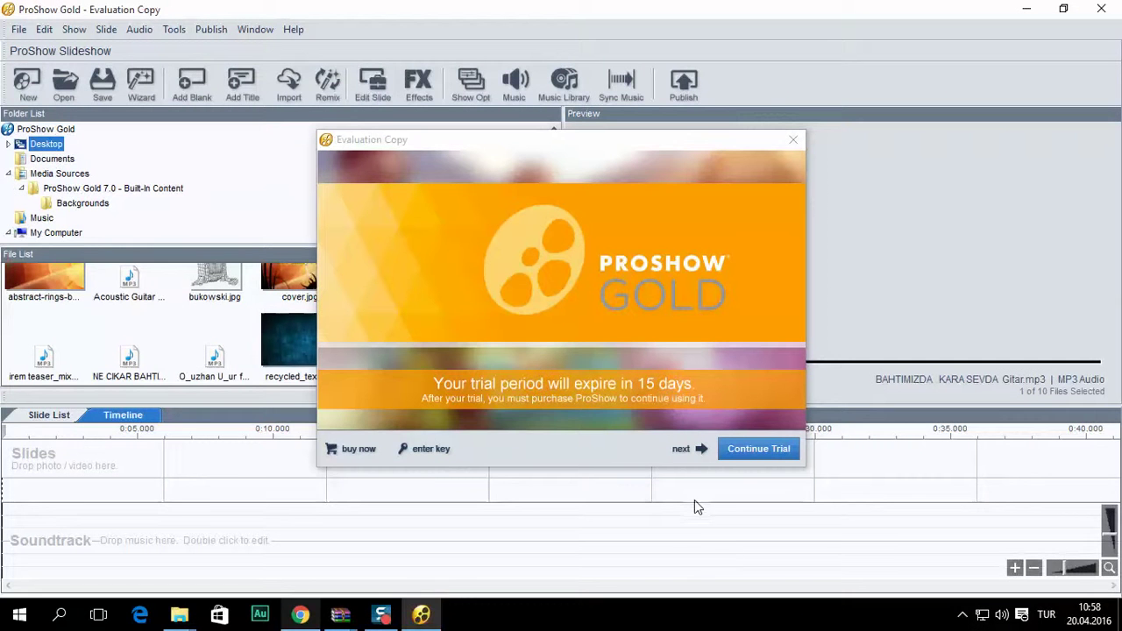
click(773, 454)
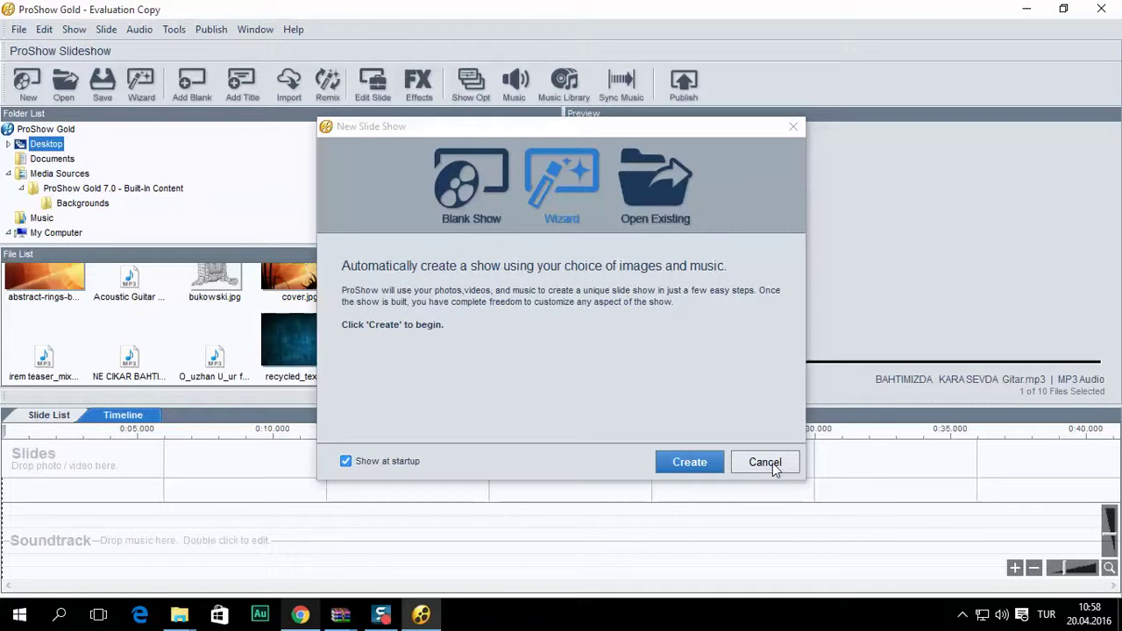
click(773, 463)
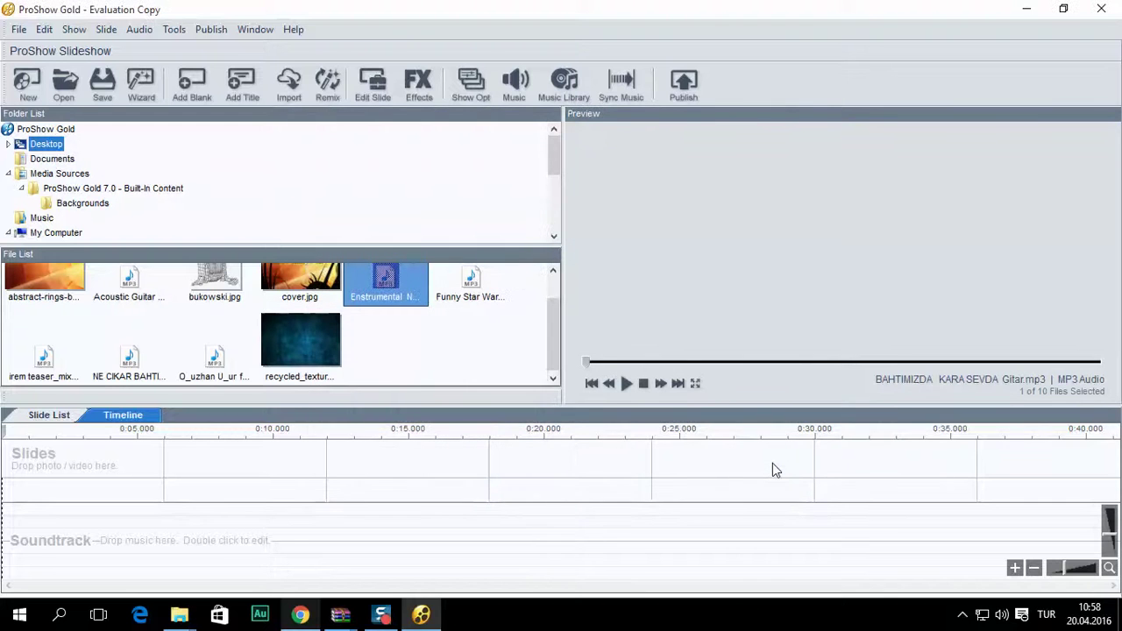
- Switch to the slide list and add cover.jpg from the Desktop folder as the first slide
drag(552, 345, 555, 325)
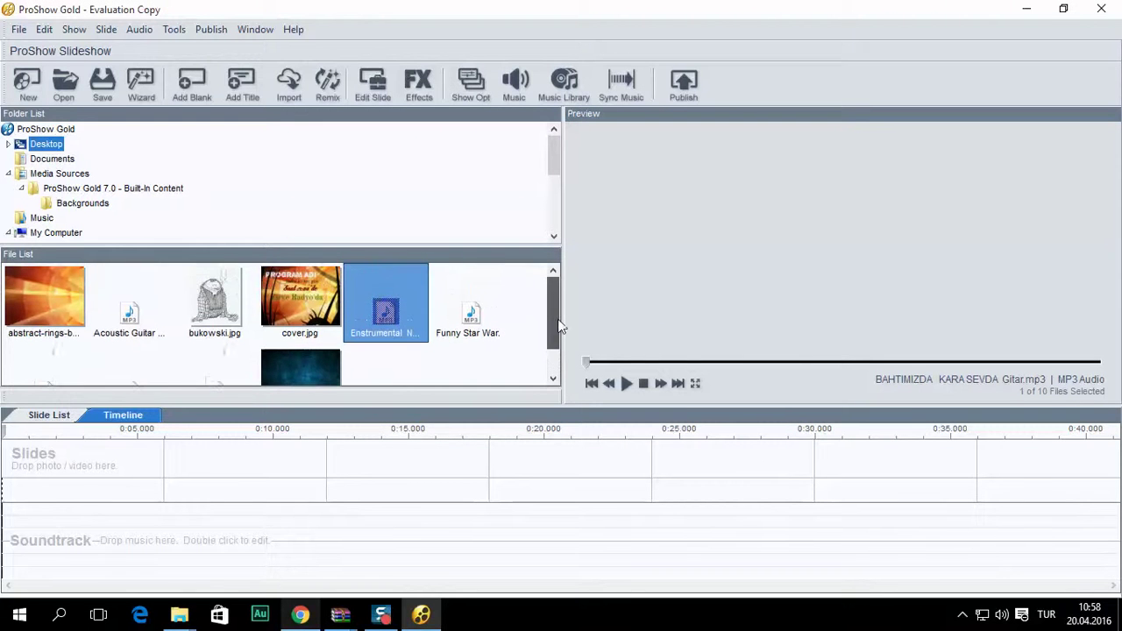
click(315, 304)
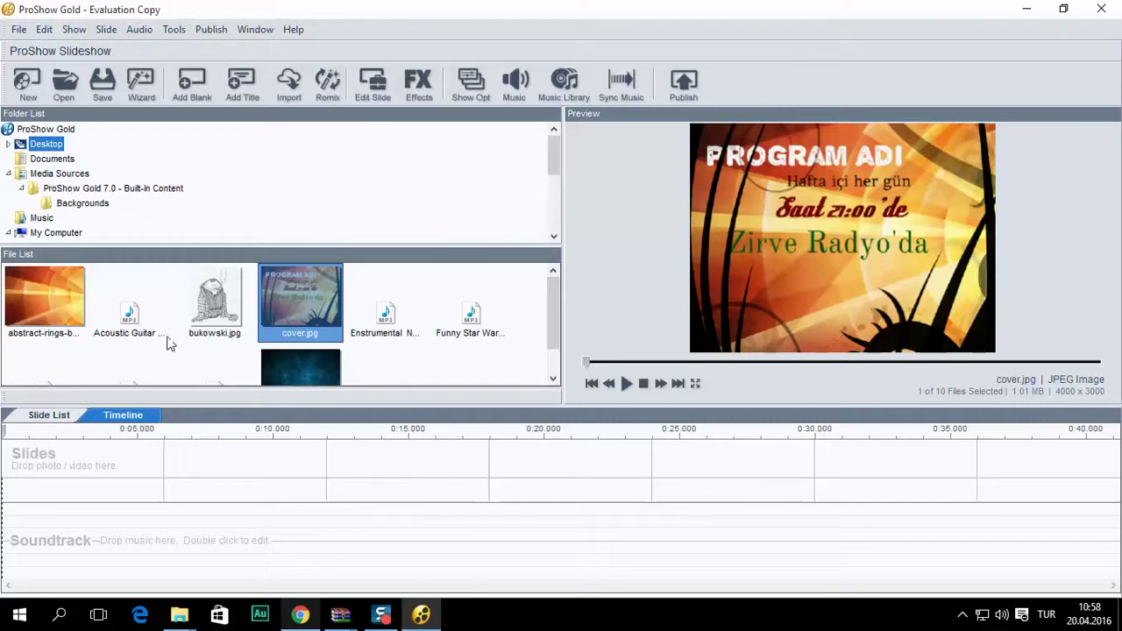
click(50, 415)
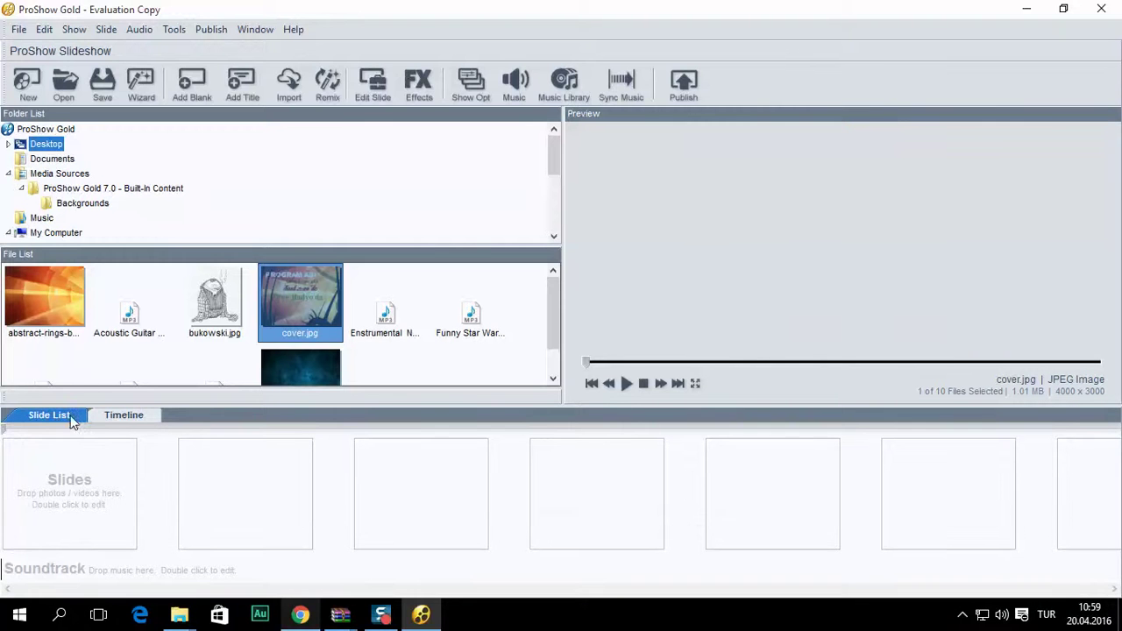
drag(322, 317, 90, 495)
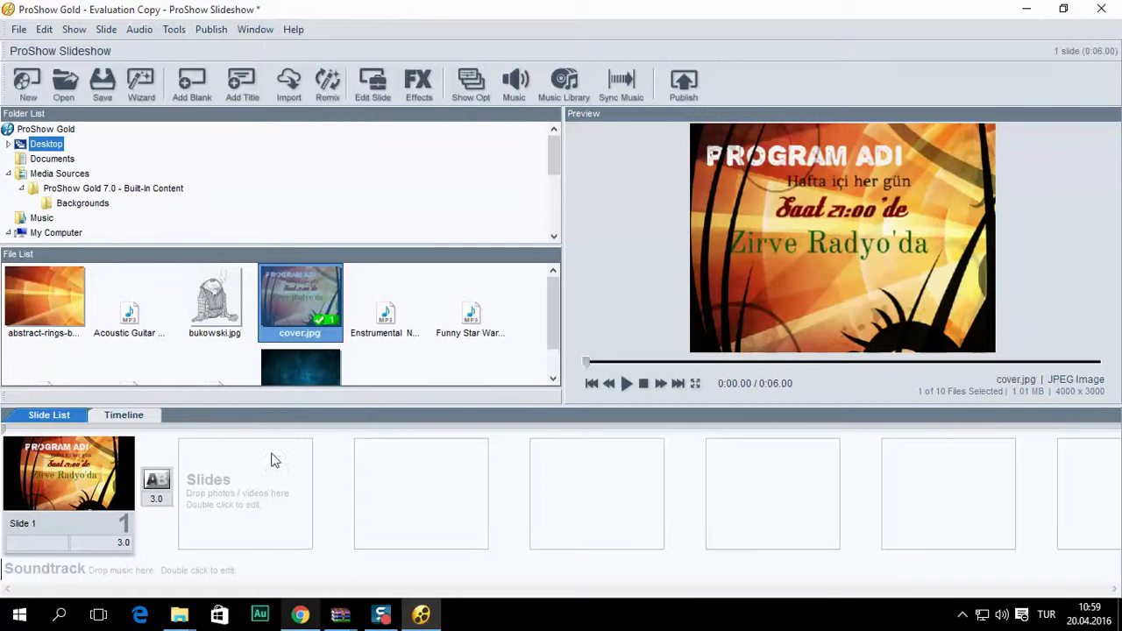
- Add the "Enstrumental NE ÇIKAR BAHTIMIZDA KARA SEVDA Gitar.mp3" file as the soundtrack and briefly preview the show from its start
click(385, 324)
mouse_move(294, 473)
mouse_down()
mouse_move(203, 533)
mouse_move(372, 318)
mouse_move(363, 342)
mouse_move(110, 534)
mouse_move(77, 580)
mouse_up()
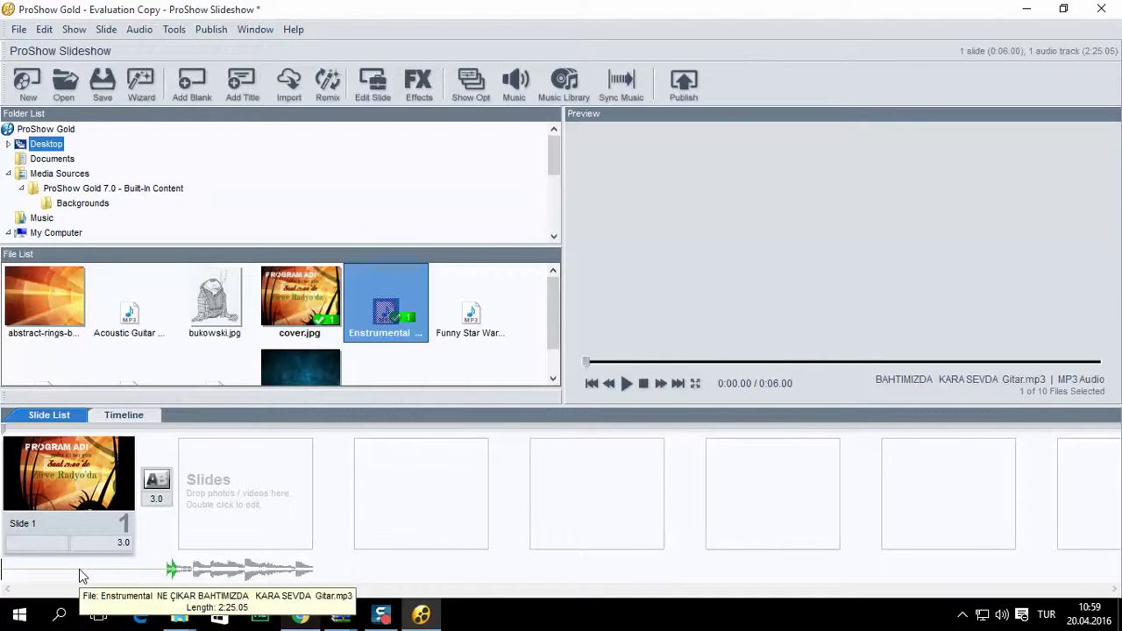
key(space)
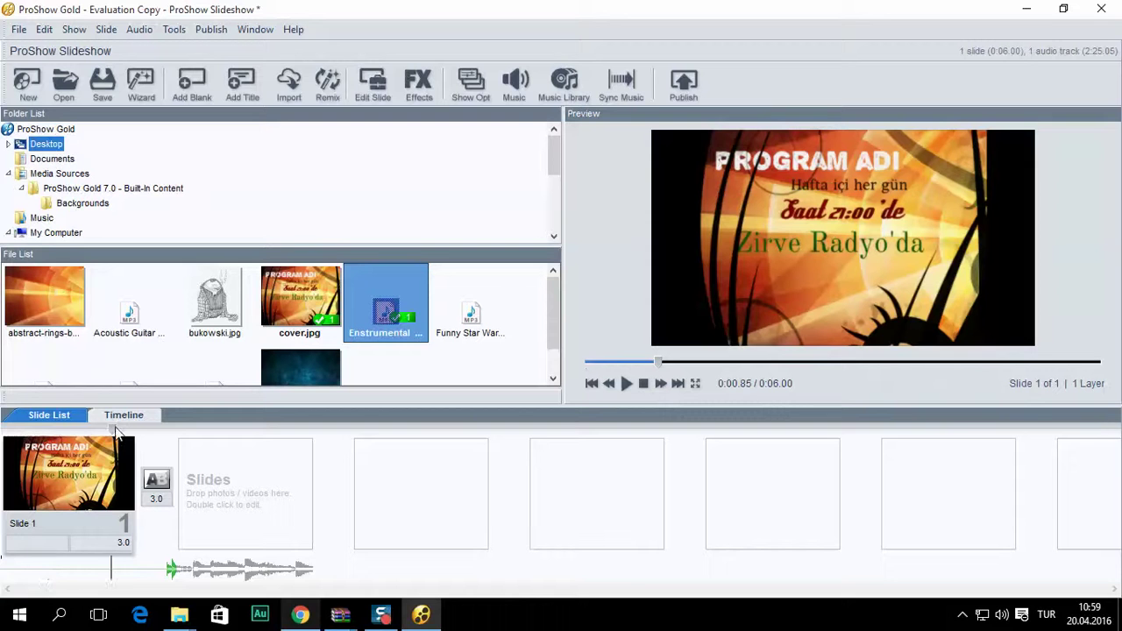
key(space)
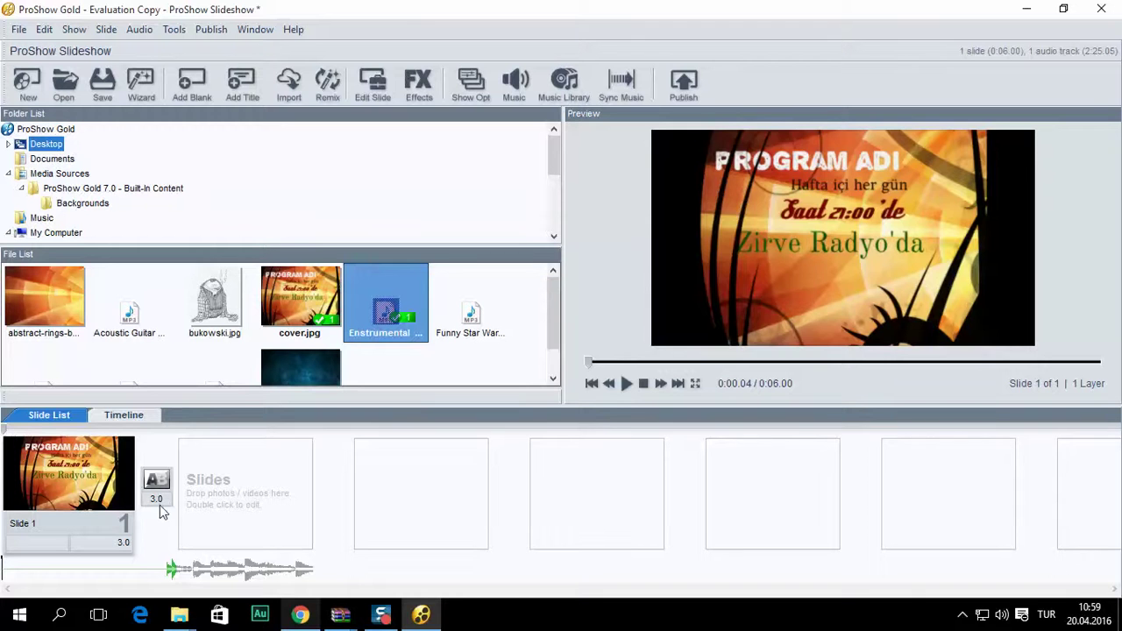
drag(142, 437, 13, 456)
- On the timeline, extend the cover slide to about 2:25 so the show spans the whole soundtrack
click(120, 419)
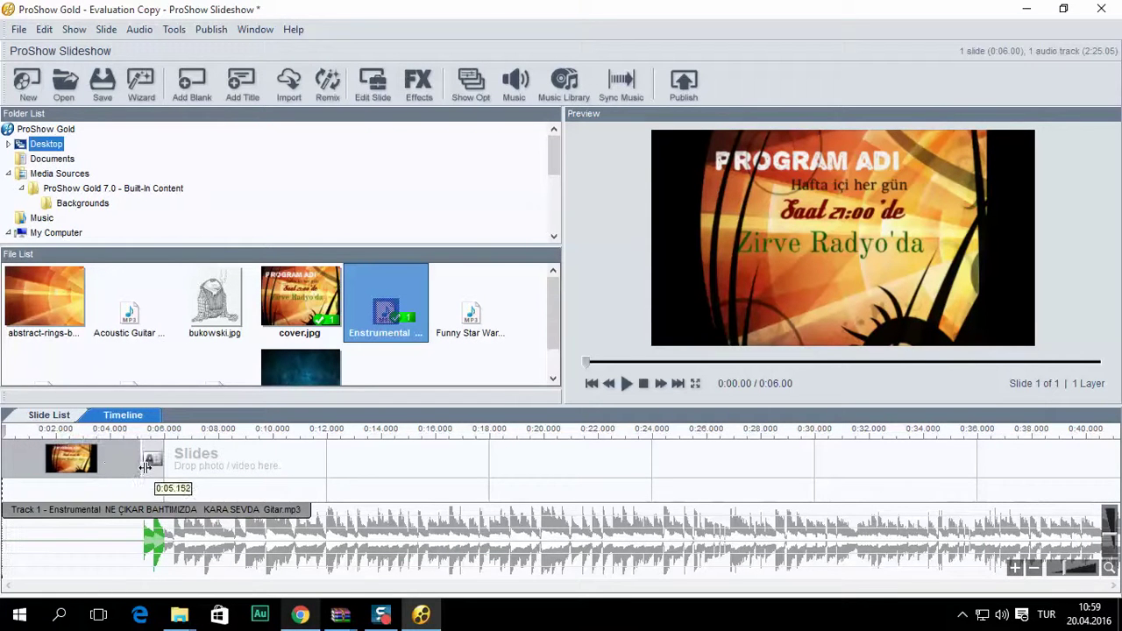
drag(159, 475, 1081, 475)
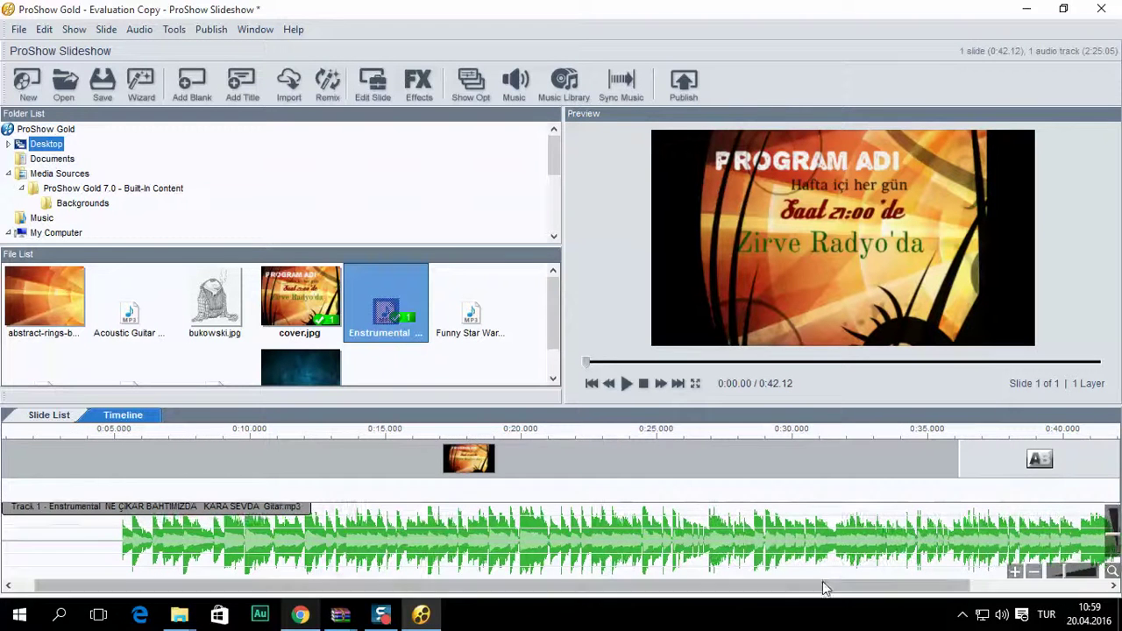
drag(824, 590, 943, 589)
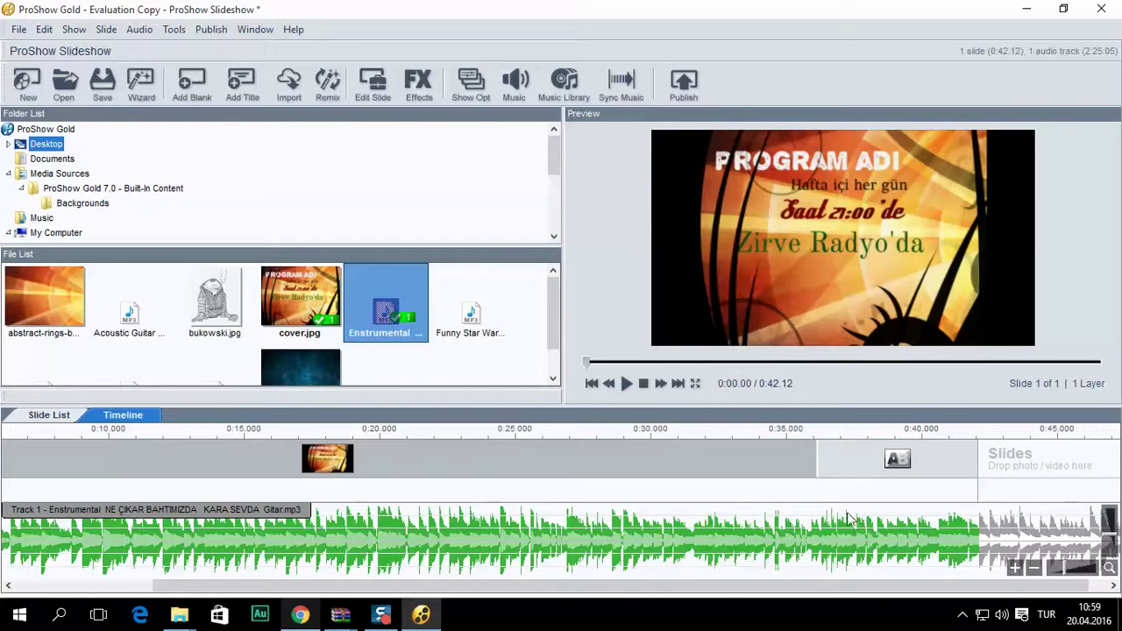
drag(993, 477, 1114, 473)
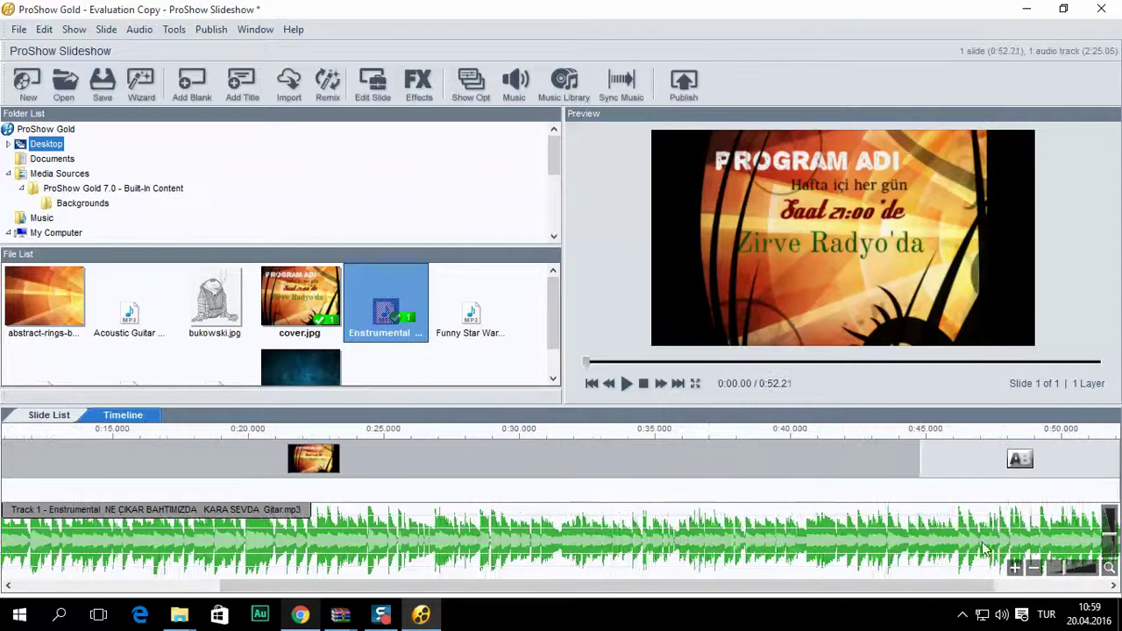
click(1058, 566)
click(1059, 566)
click(1054, 568)
click(1047, 571)
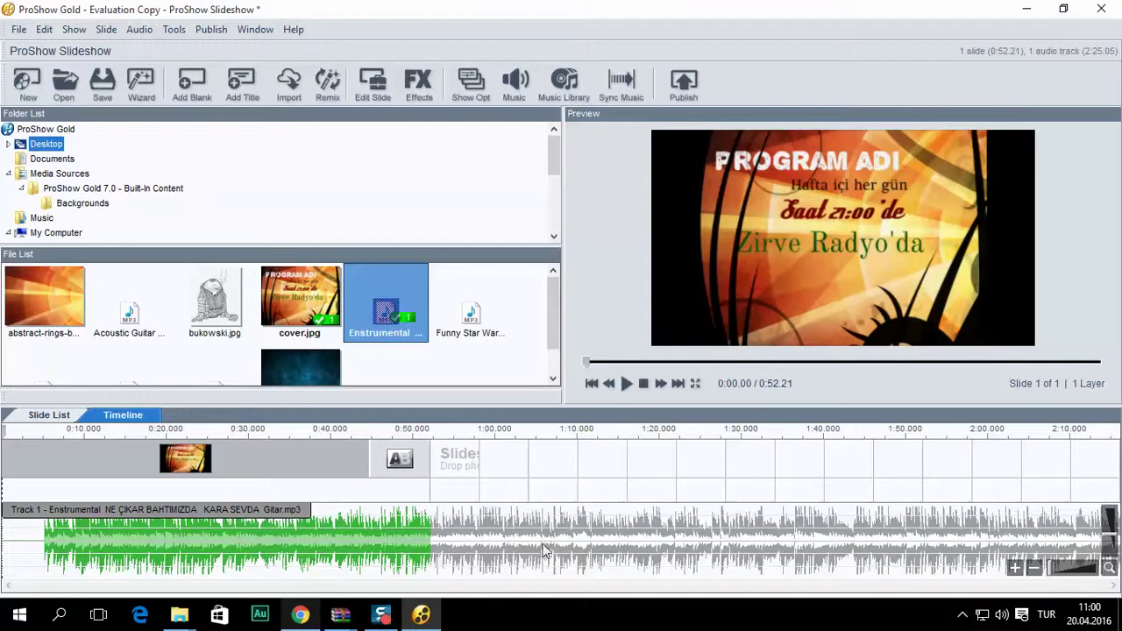
drag(368, 469, 766, 502)
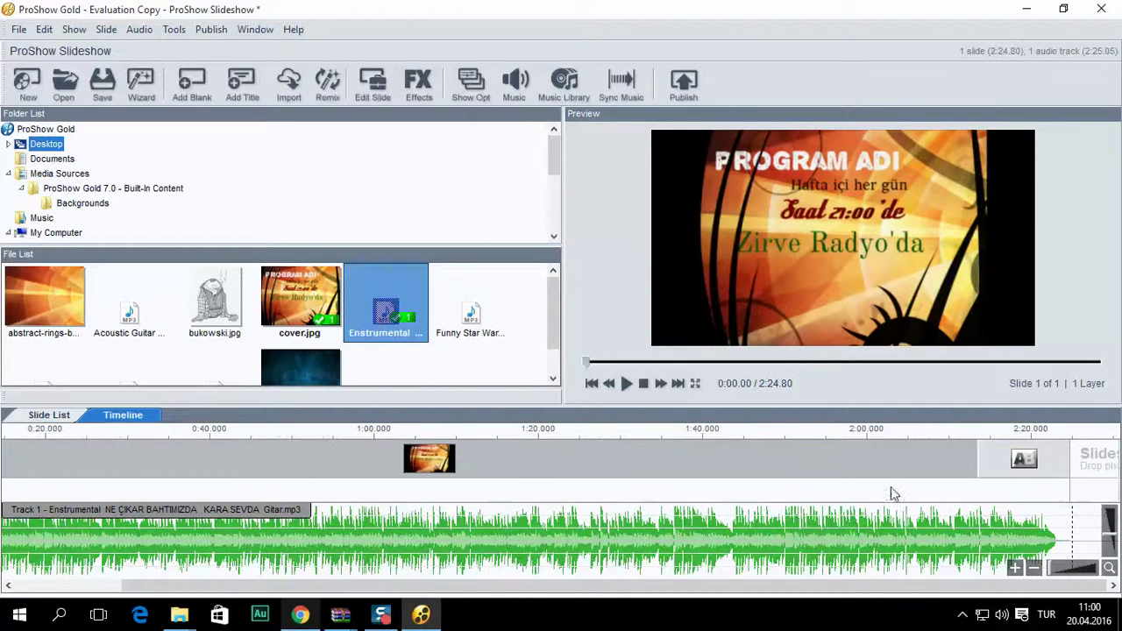
- Shorten the slide's closing transition and check the preview near the end of the show
drag(980, 457, 1027, 457)
click(1033, 438)
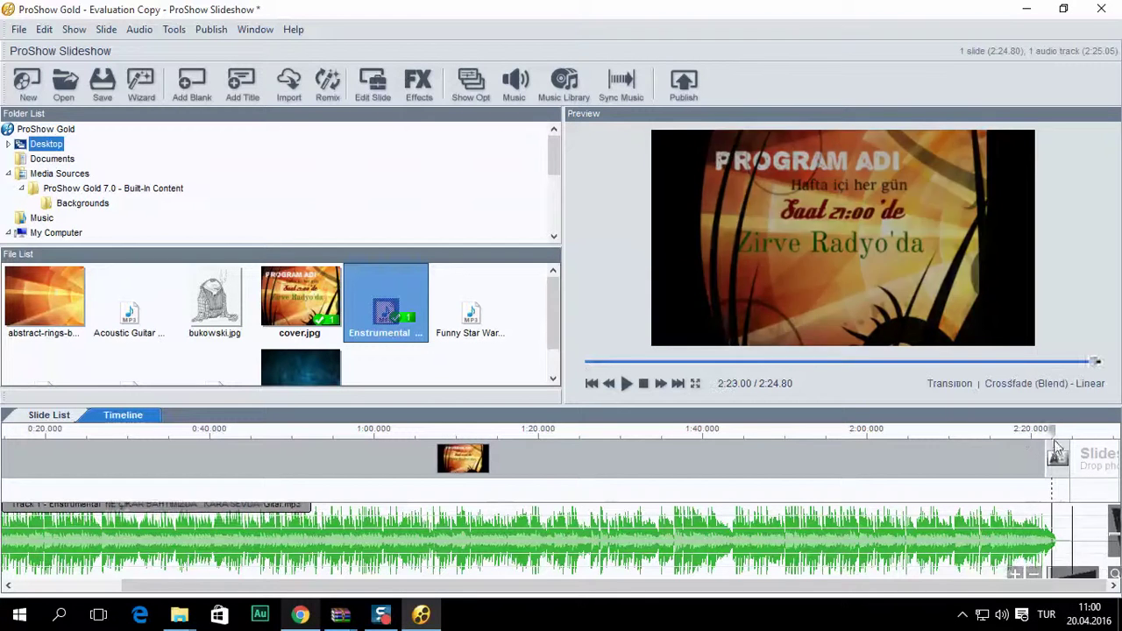
mouse_move(938, 441)
mouse_down()
mouse_move(976, 438)
mouse_move(961, 445)
mouse_up()
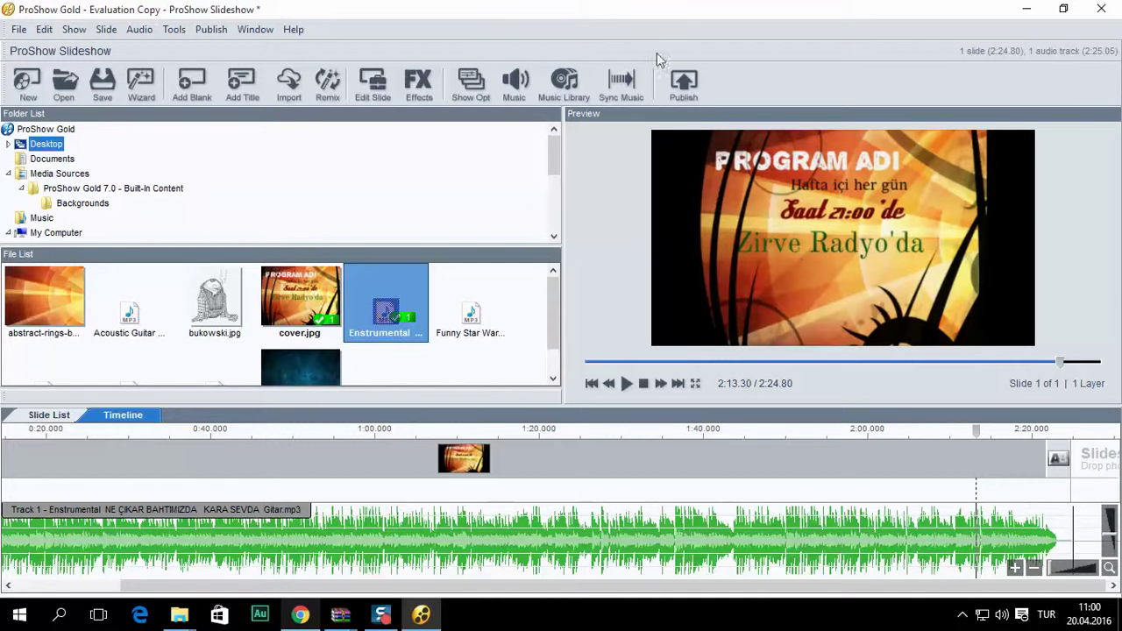
- Publish the show as a video file using the 720p preset for uploading to the web, with the High Quality profile
click(691, 95)
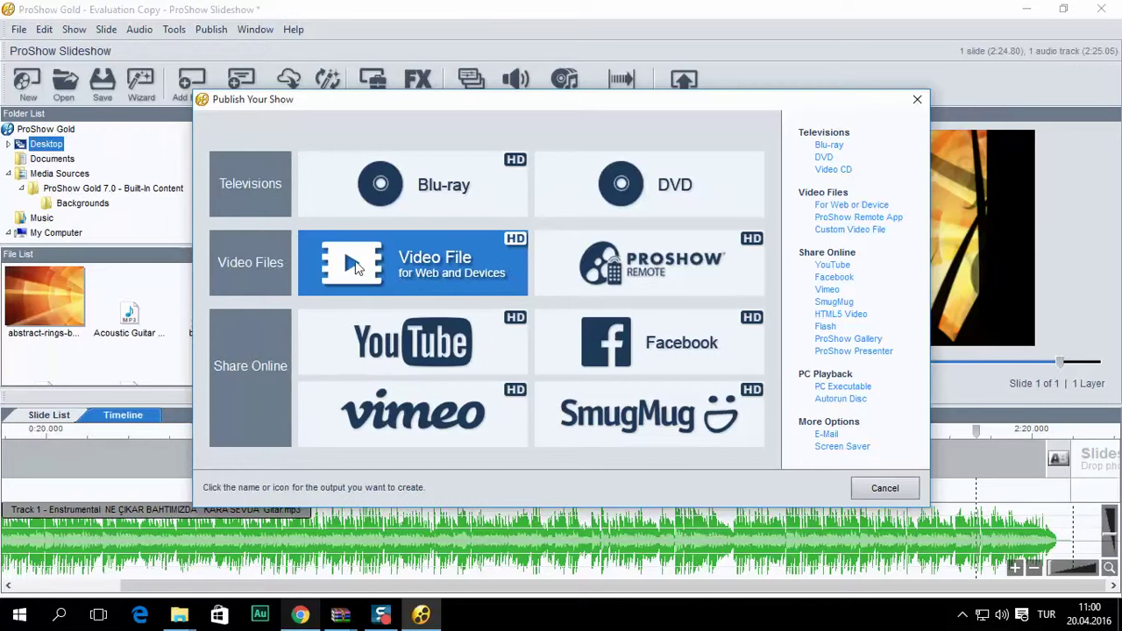
click(415, 268)
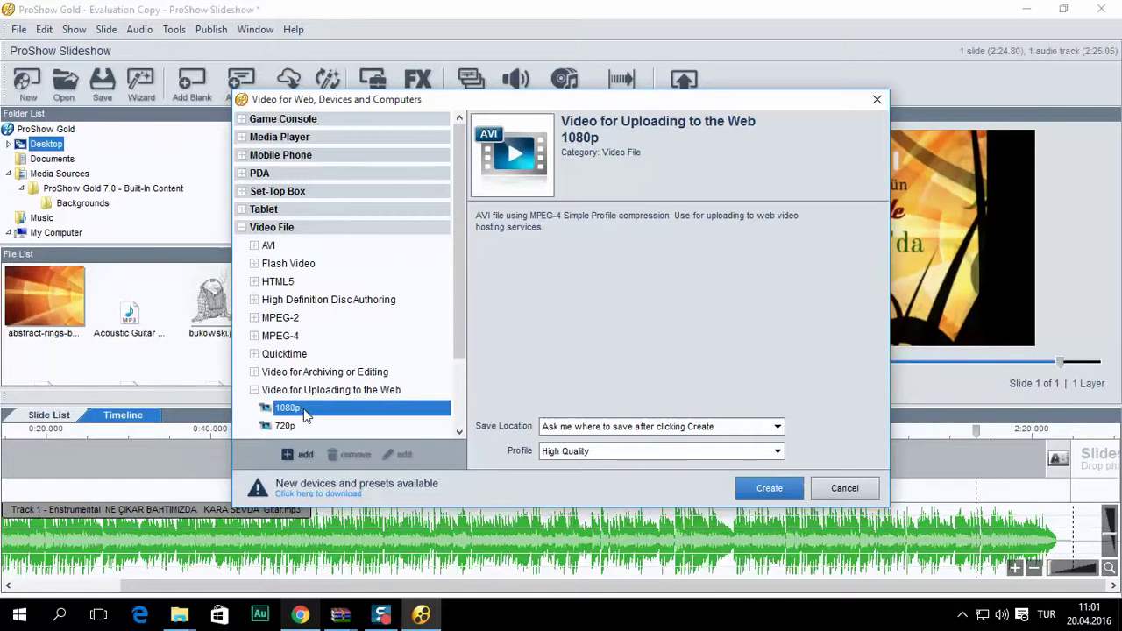
drag(460, 297, 467, 332)
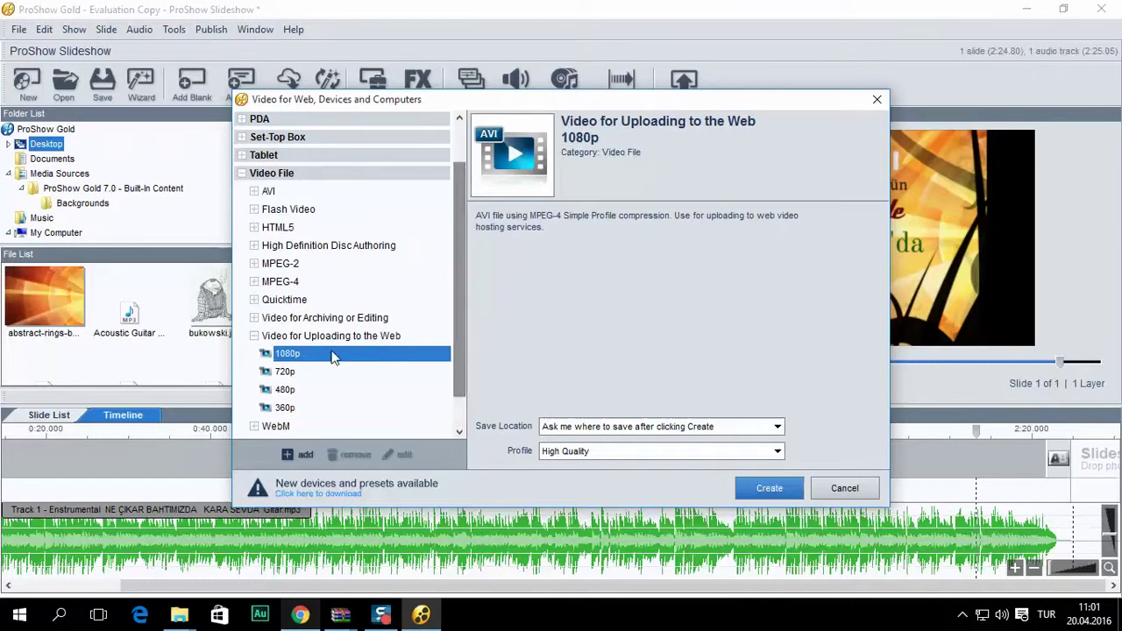
click(290, 373)
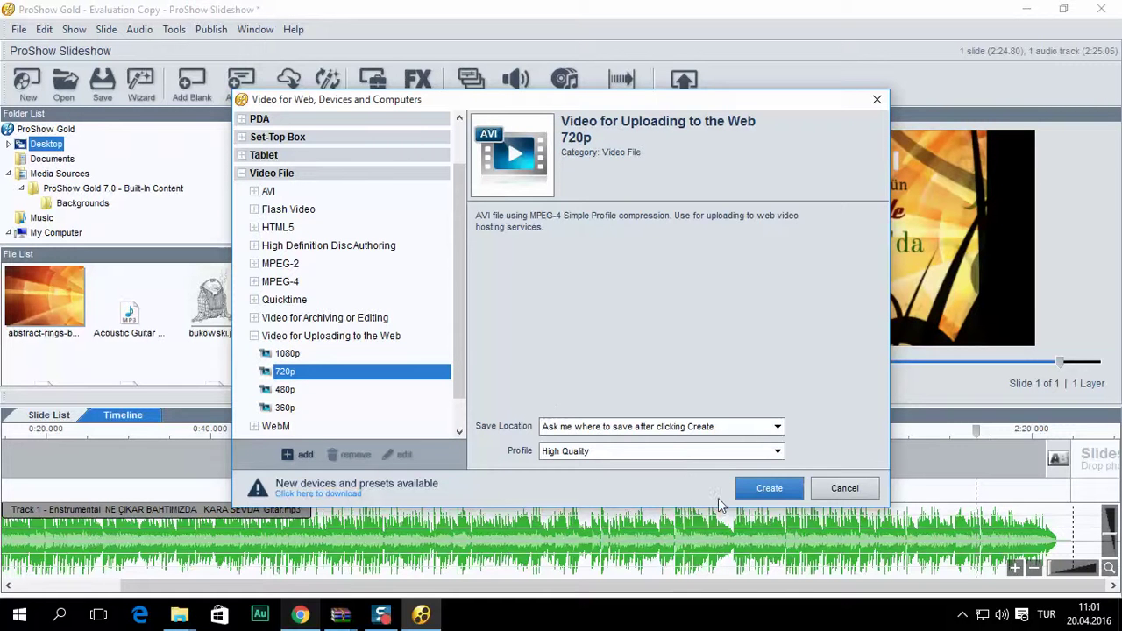
click(762, 489)
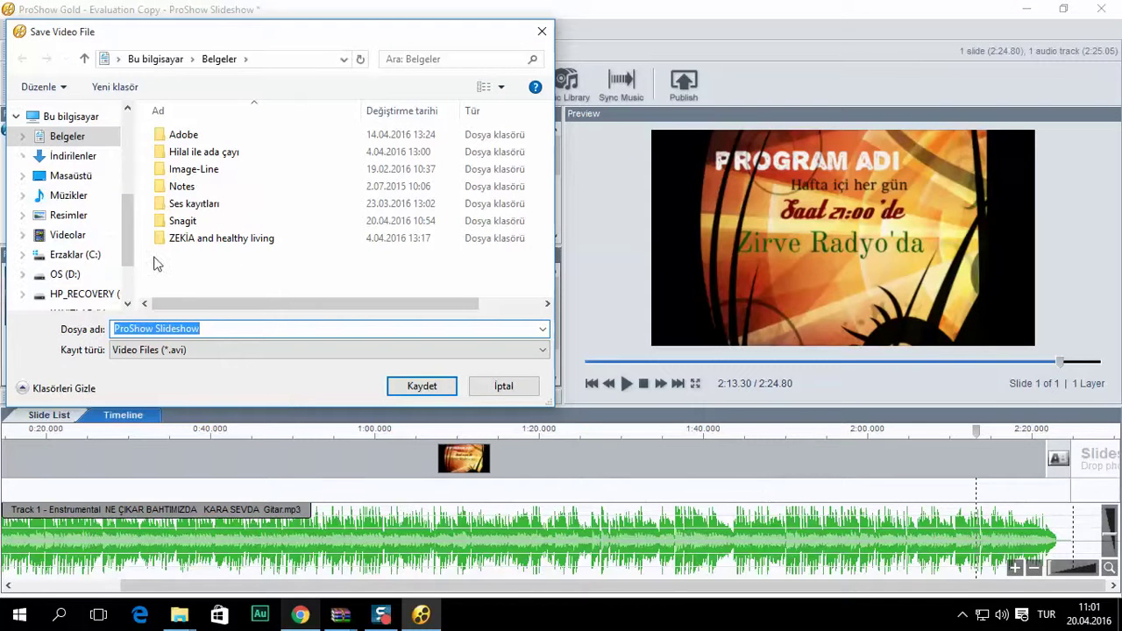
- Save the video to the desktop (Masaüstü) as an AVI named "1. bölüm" and start rendering
click(219, 358)
click(220, 360)
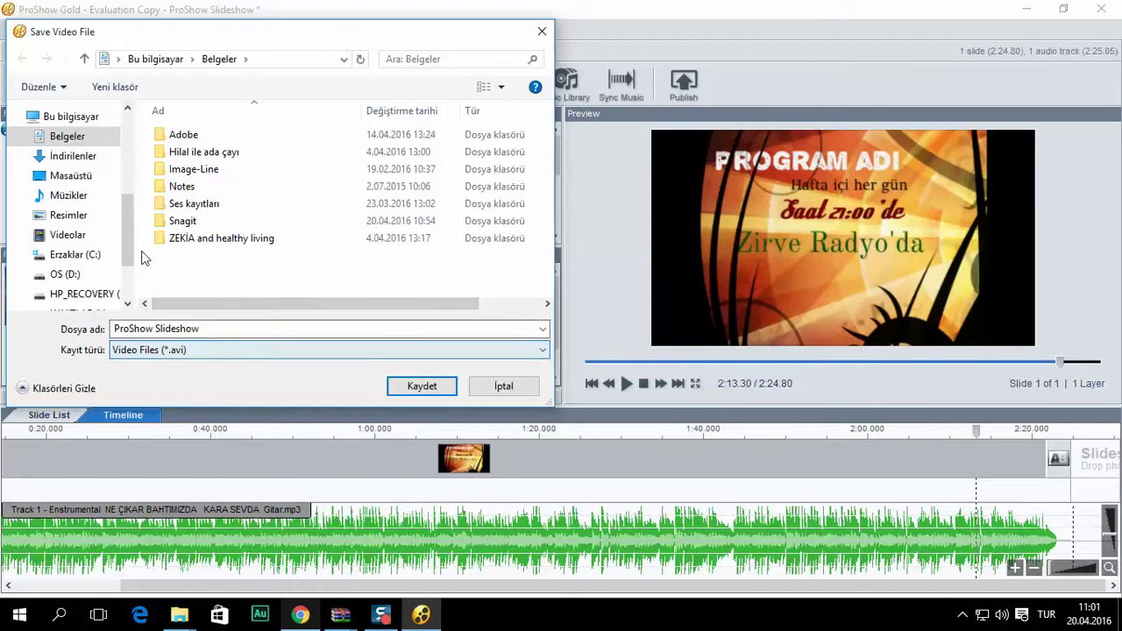
scroll(74, 154, down, 2)
click(70, 129)
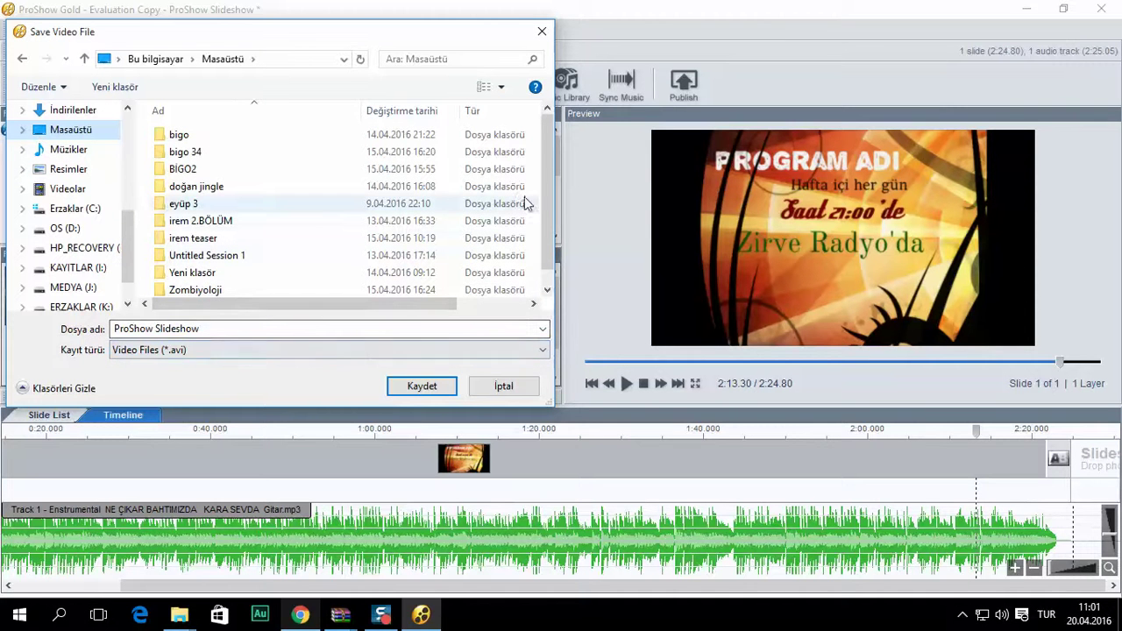
scroll(550, 202, down, 1)
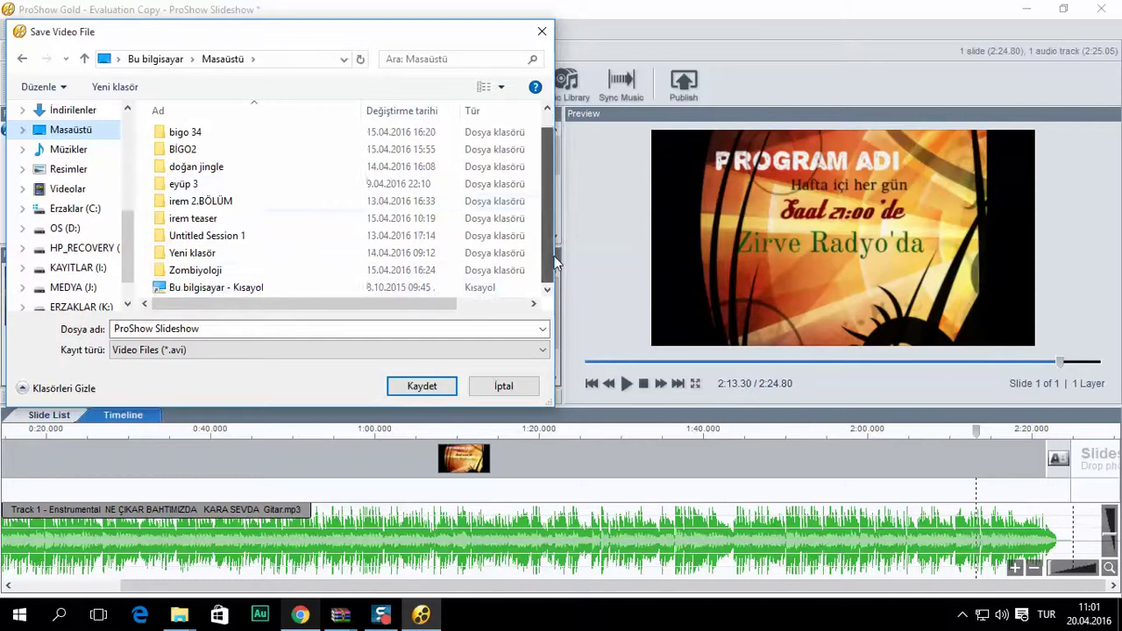
triple_click(258, 329)
text(1. bölüm)
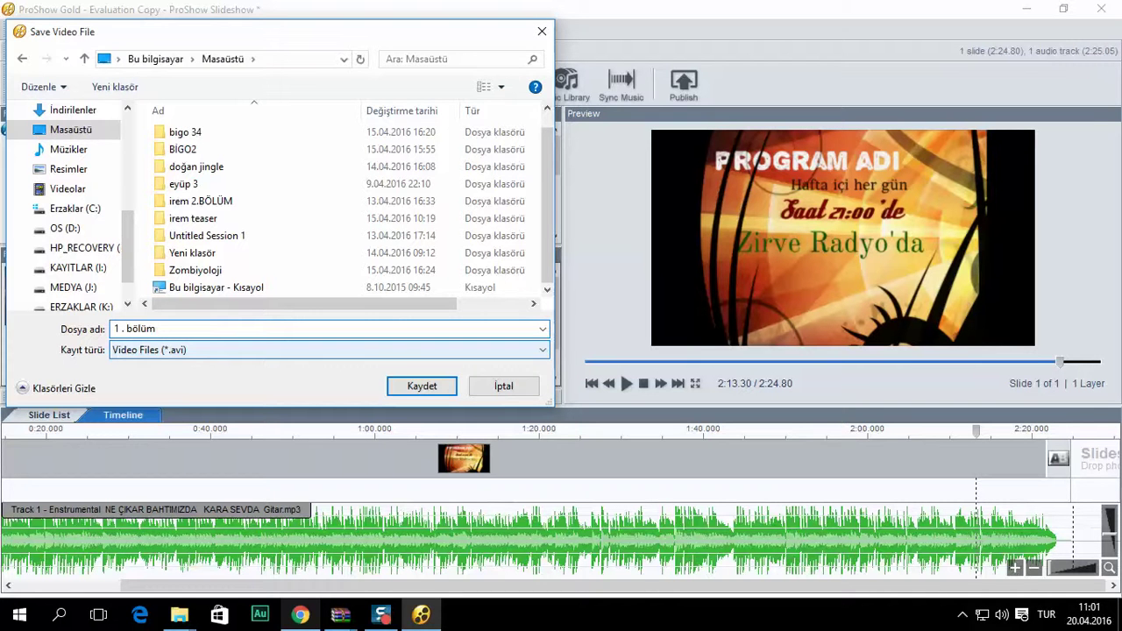
click(422, 386)
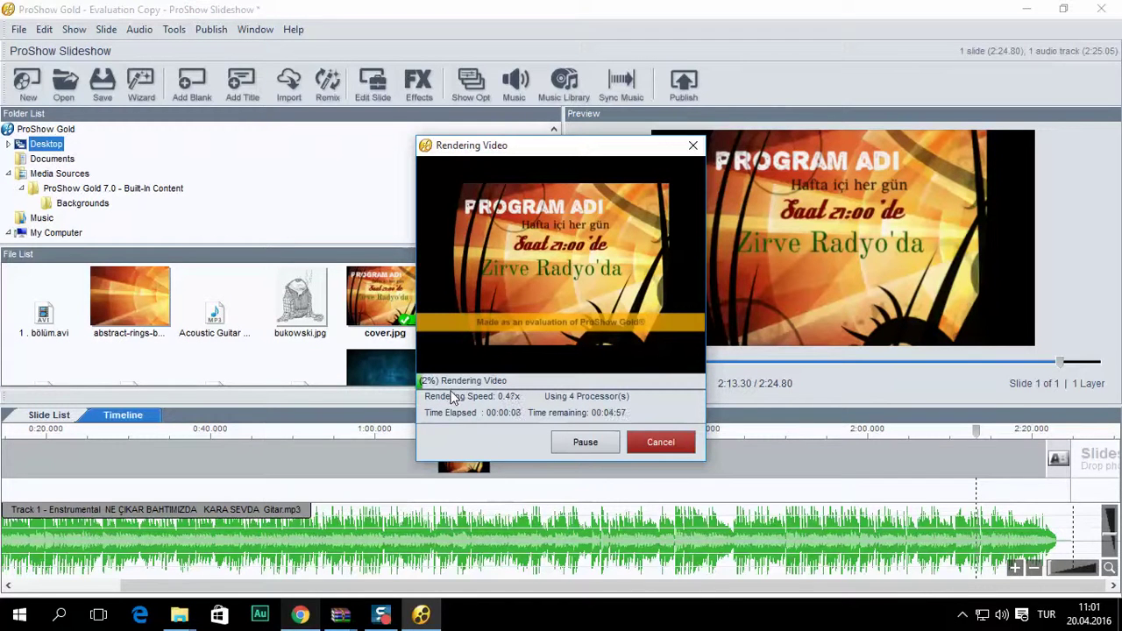
click(961, 615)
click(715, 561)
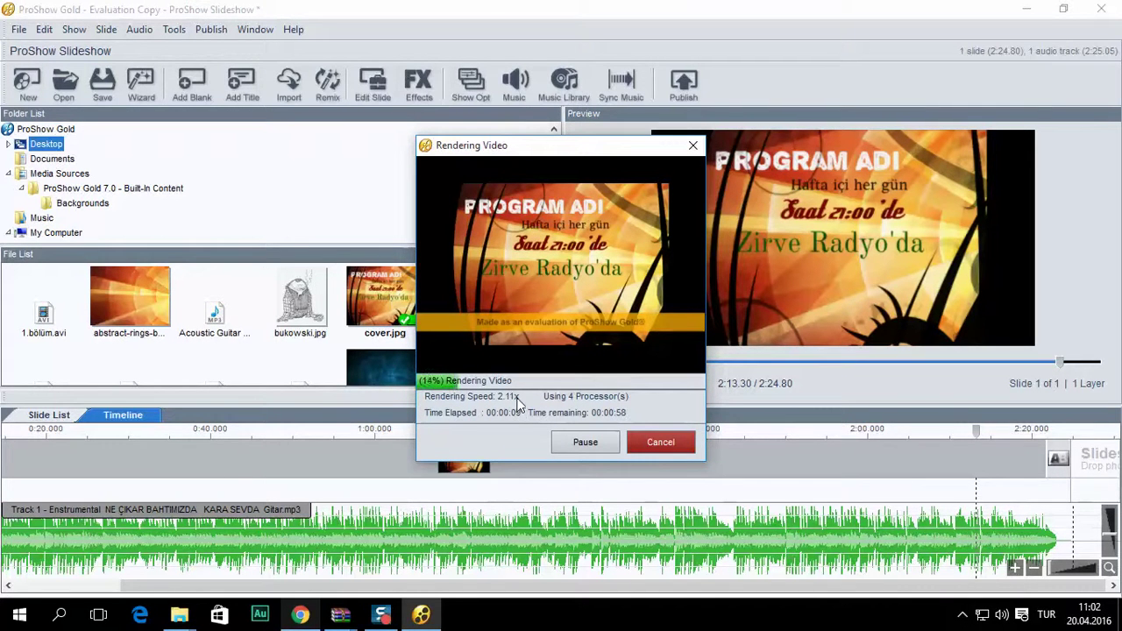
drag(517, 156, 434, 100)
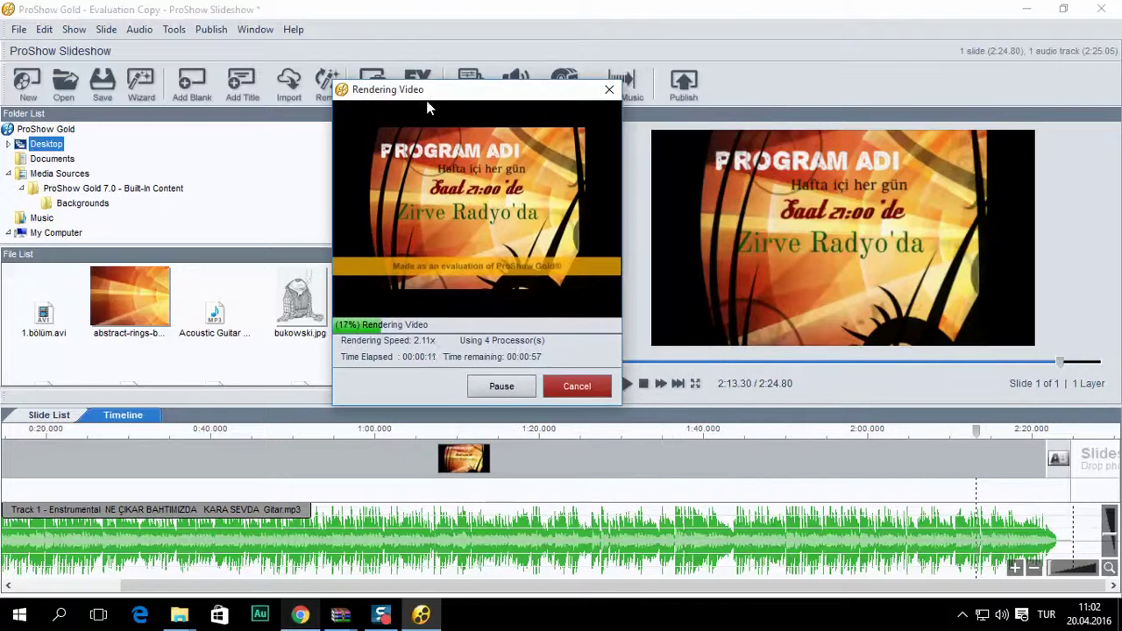